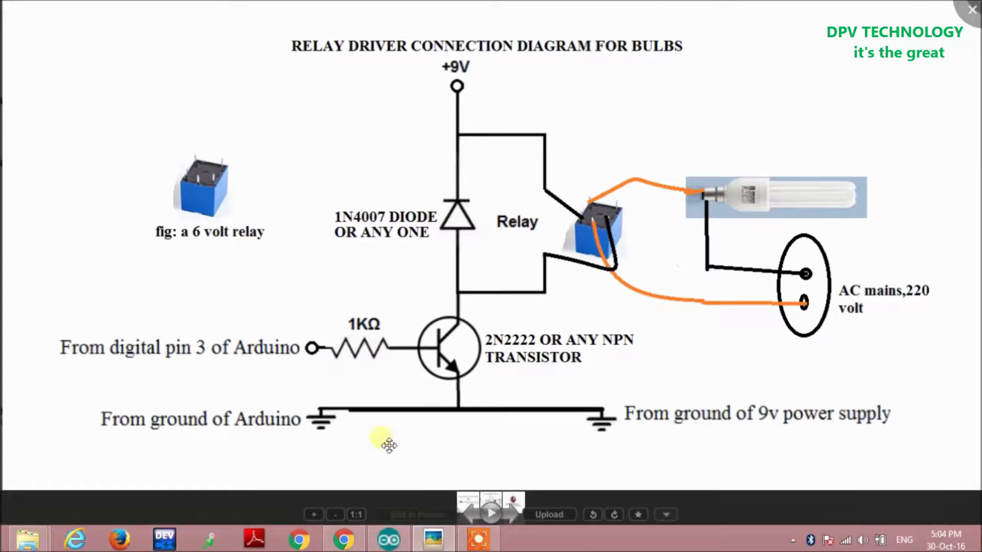
# Close the relay driver diagram and switch back to the automatic_night_light sketch in Arduino IDE.
pyautogui.click(390, 540)
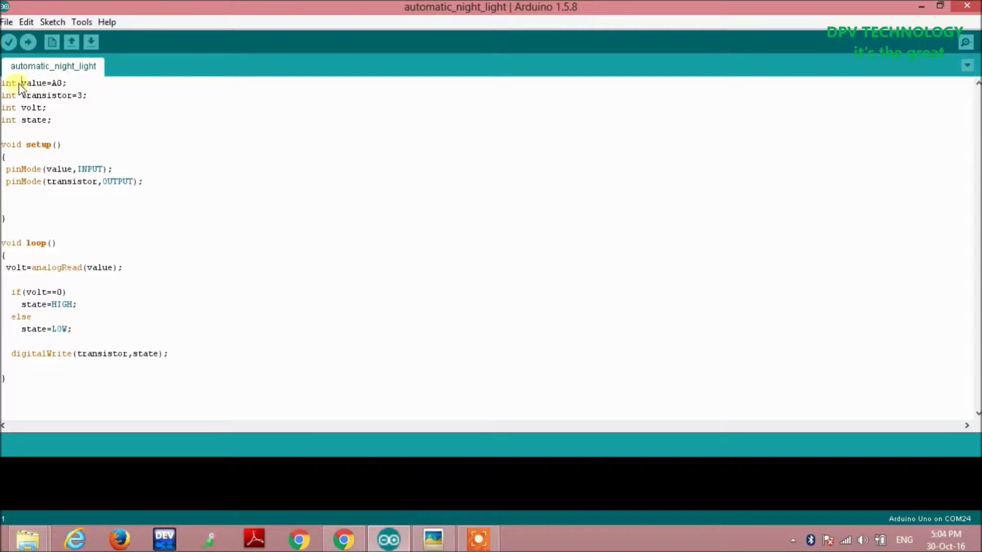
pyautogui.moveTo(22, 83); pyautogui.dragTo(61, 84)
pyautogui.click(66, 83)
pyautogui.moveTo(49, 95); pyautogui.dragTo(84, 95)
pyautogui.tripleClick(19, 108)
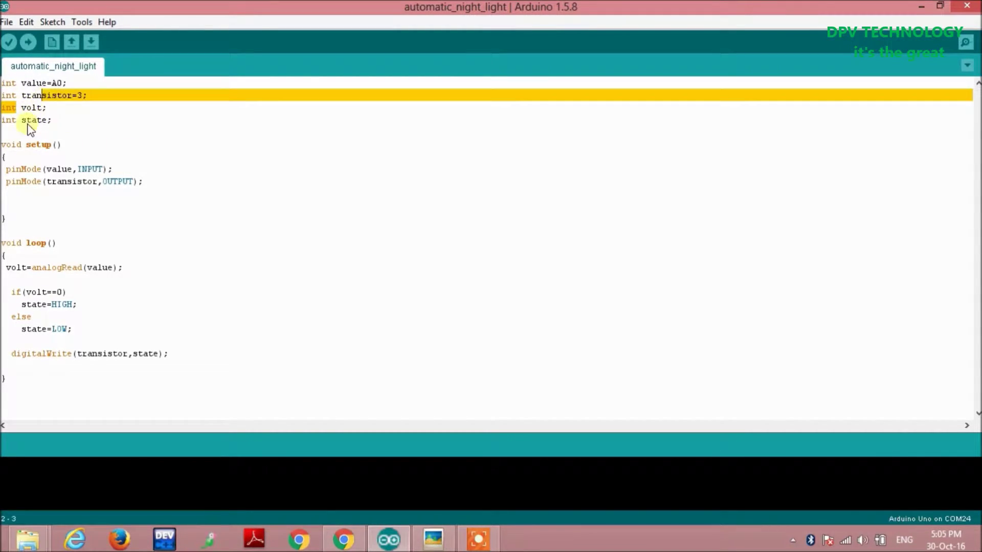
pyautogui.click(65, 153)
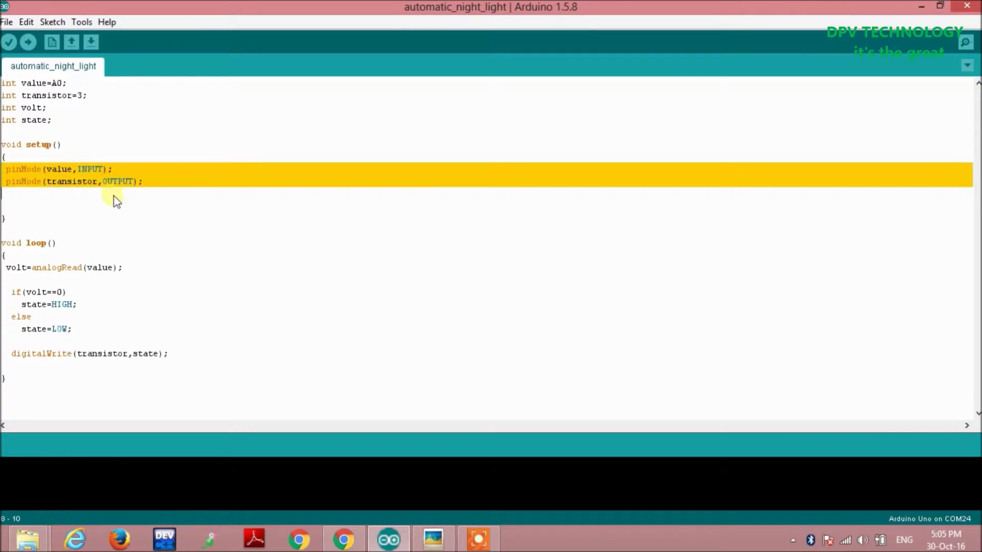
pyautogui.click(48, 170)
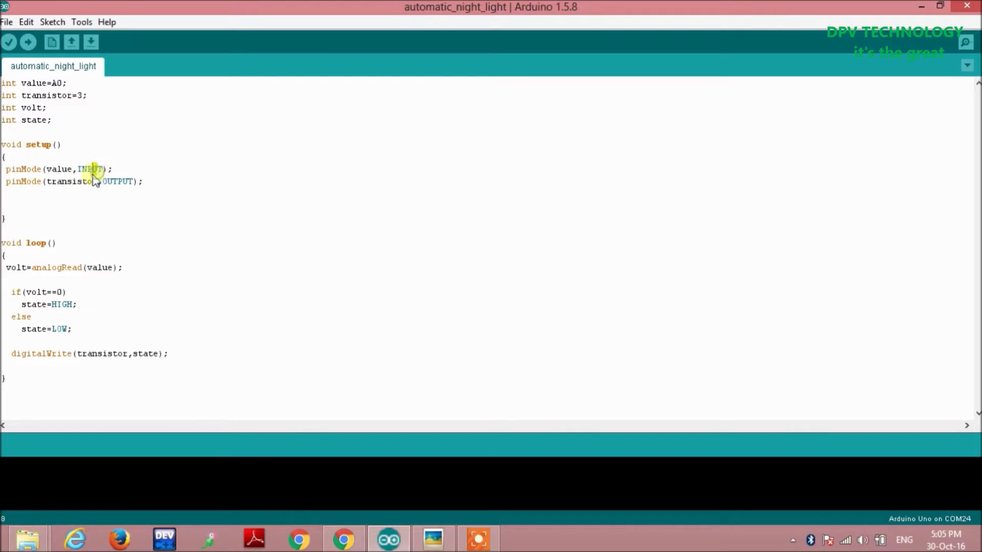
pyautogui.moveTo(100, 169); pyautogui.dragTo(31, 181)
pyautogui.click(46, 177)
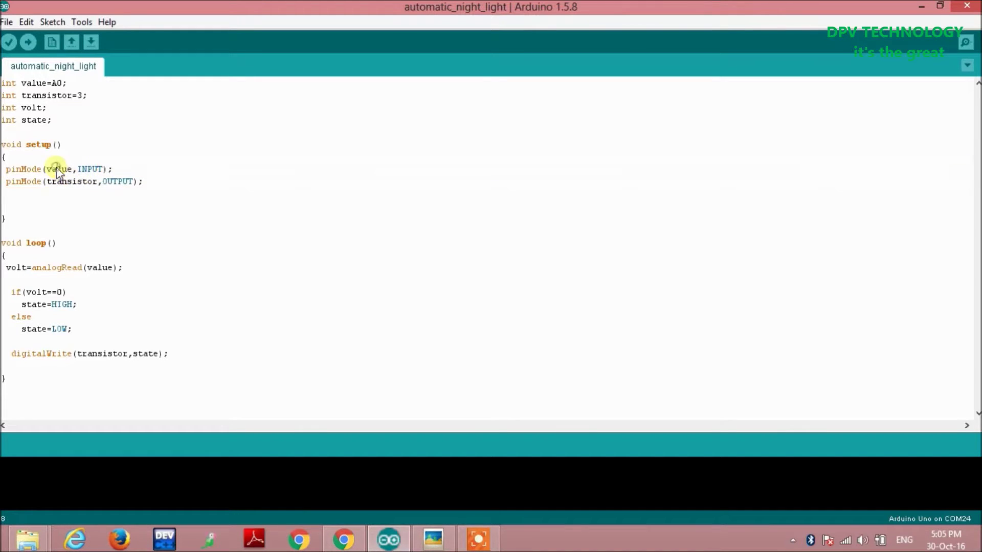
pyautogui.tripleClick(13, 184)
pyautogui.click(107, 183)
pyautogui.moveTo(47, 183); pyautogui.dragTo(139, 190)
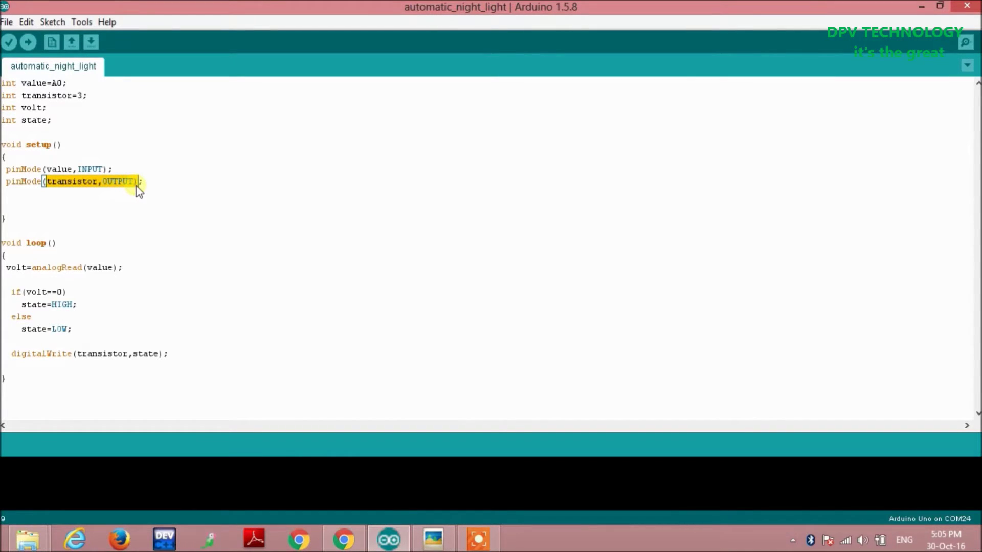
pyautogui.click(139, 184)
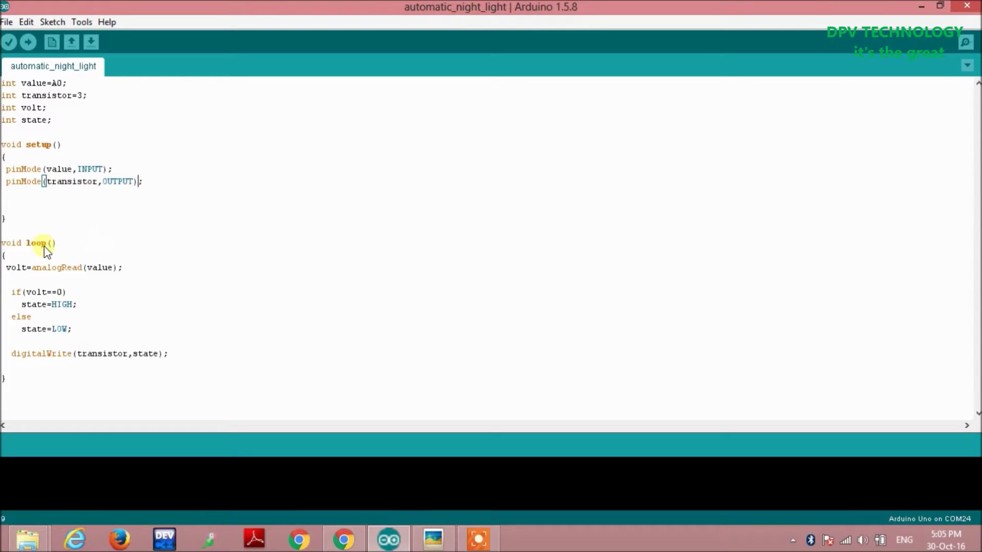
pyautogui.moveTo(3, 244); pyautogui.dragTo(104, 359)
pyautogui.click(71, 292)
pyautogui.moveTo(6, 269); pyautogui.dragTo(33, 270)
pyautogui.moveTo(98, 269); pyautogui.dragTo(102, 268)
pyautogui.moveTo(10, 293); pyautogui.dragTo(30, 294)
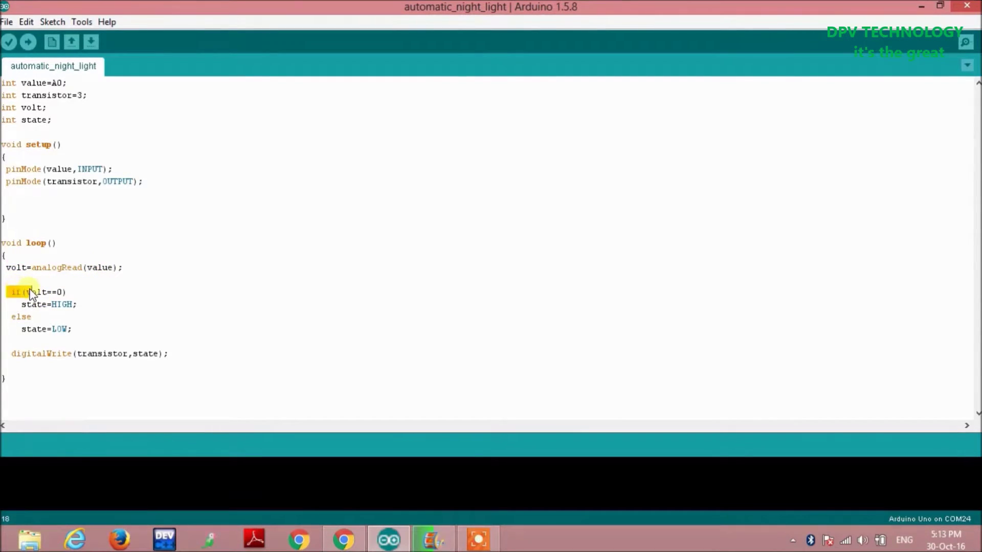
pyautogui.click(14, 296)
pyautogui.moveTo(12, 294); pyautogui.dragTo(81, 317)
pyautogui.click(70, 291)
pyautogui.click(34, 280)
pyautogui.doubleClick(58, 293)
pyautogui.moveTo(56, 296)
pyautogui.mouseDown()
pyautogui.moveTo(31, 317)
pyautogui.moveTo(23, 292)
pyautogui.mouseUp()
pyautogui.click(62, 290)
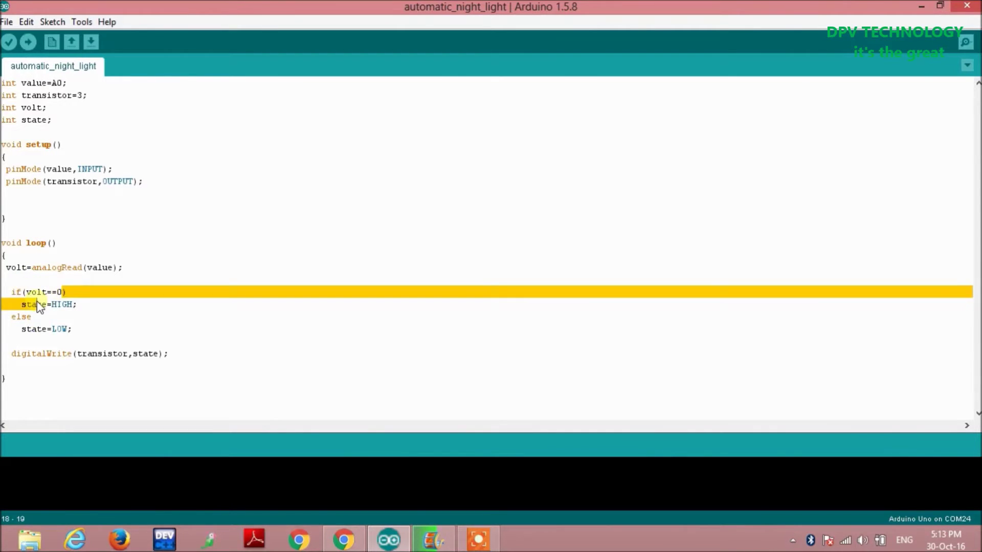
pyautogui.click(68, 292)
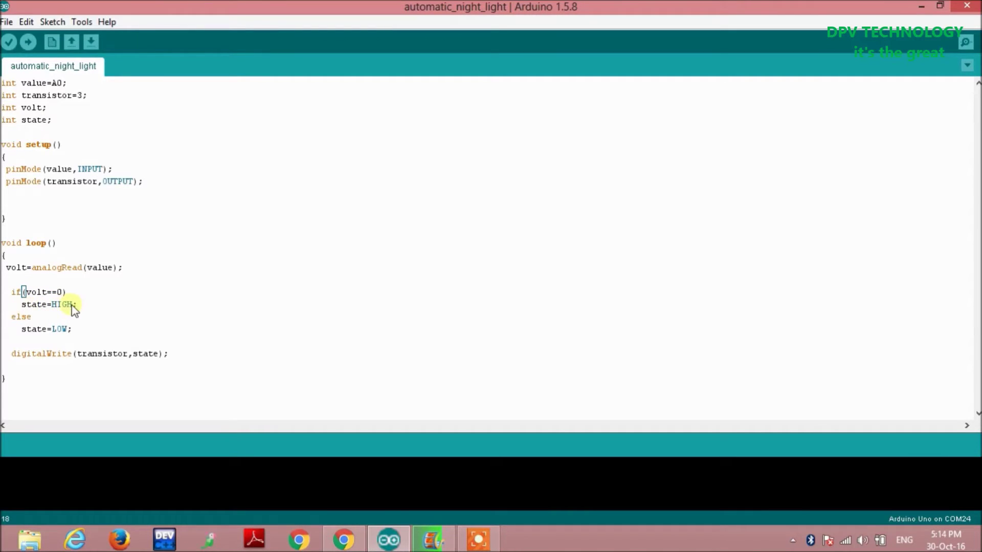
pyautogui.moveTo(74, 305); pyautogui.dragTo(24, 305)
pyautogui.click(42, 318)
pyautogui.moveTo(62, 329); pyautogui.dragTo(77, 357)
pyautogui.click(78, 357)
pyautogui.moveTo(135, 355)
pyautogui.mouseDown()
pyautogui.moveTo(145, 361)
pyautogui.moveTo(19, 360)
pyautogui.mouseUp()
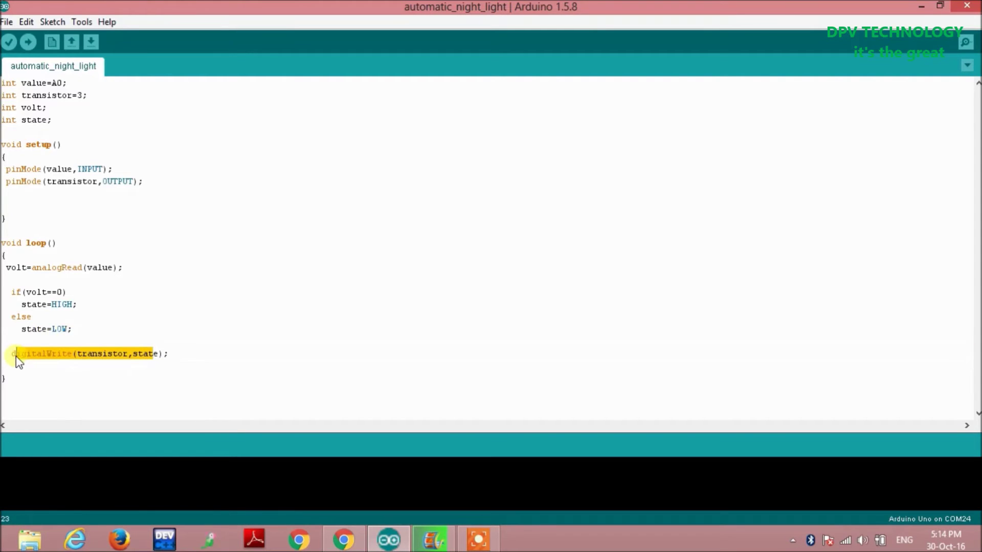
pyautogui.click(189, 327)
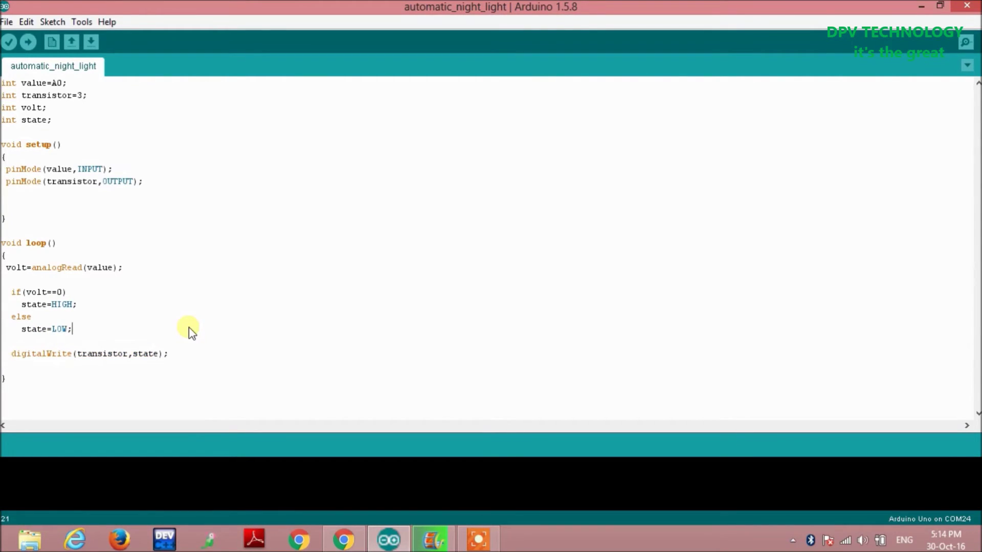
pyautogui.click(435, 531)
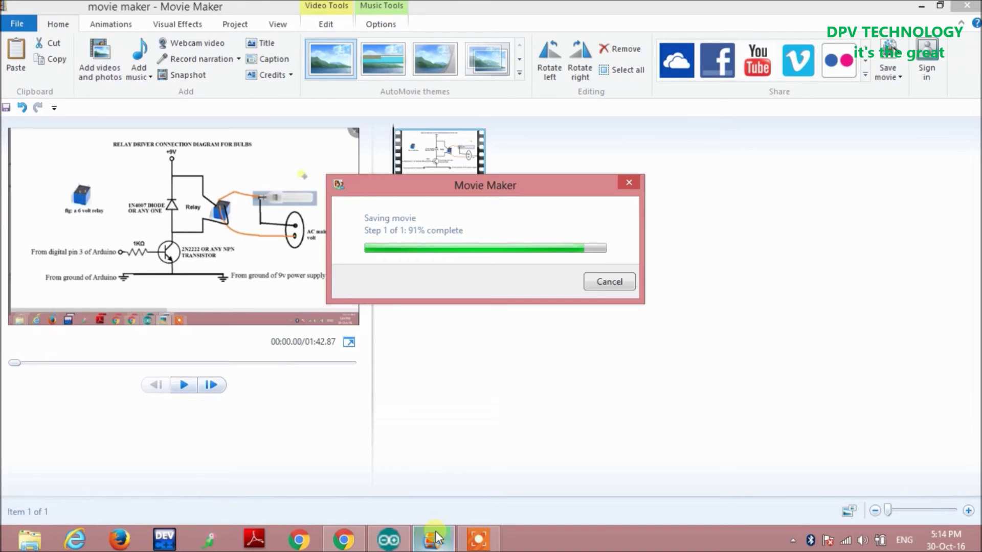
pyautogui.click(389, 540)
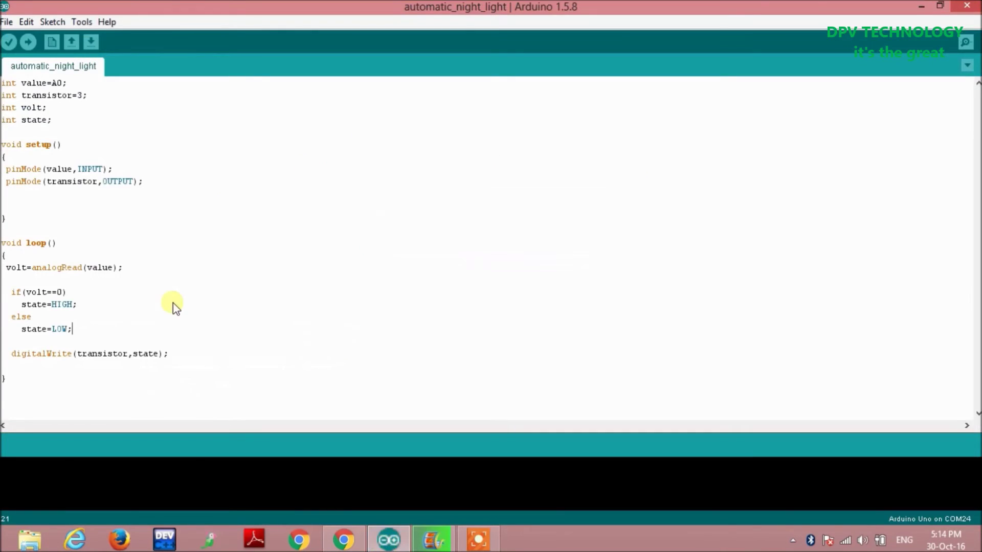